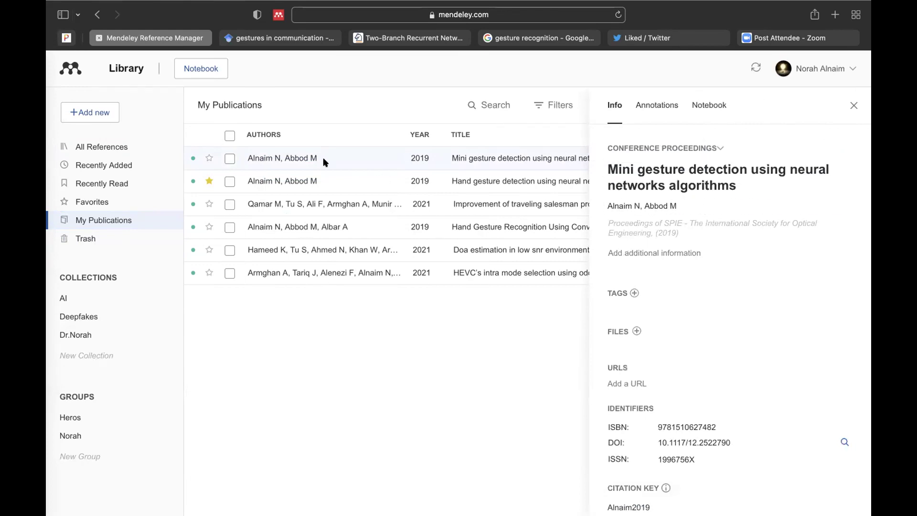
Step: Show the Annotations tab for the Mini gesture detection paper, which has no annotations and empty general notes
{"action": "mouse_move", "coordinate": [335, 4]}
{"action": "left_click", "coordinate": [634, 293]}
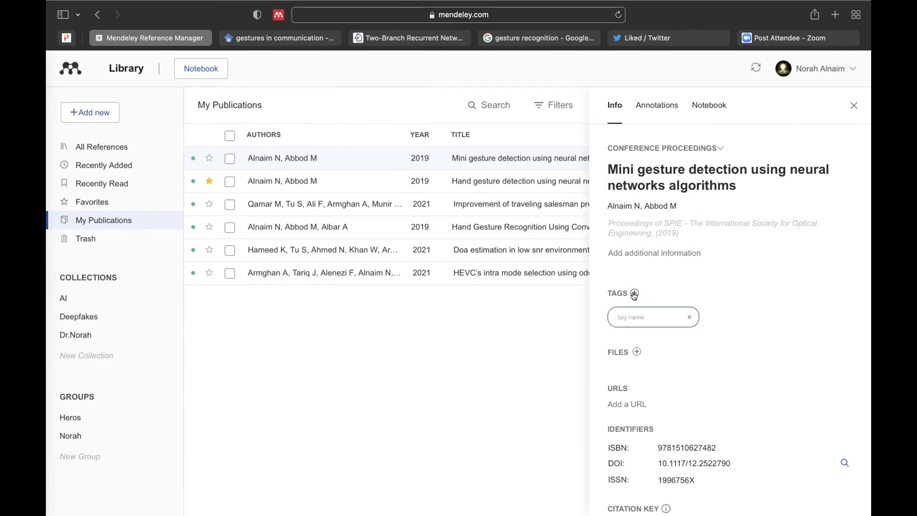
{"action": "scroll", "coordinate": [641, 366], "scroll_direction": "down", "scroll_amount": 2}
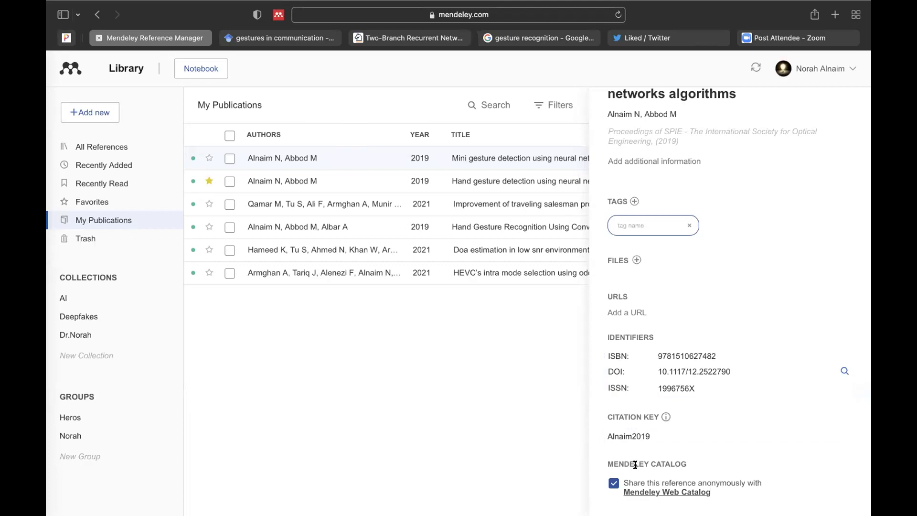
{"action": "scroll", "coordinate": [636, 454], "scroll_direction": "up", "scroll_amount": 4}
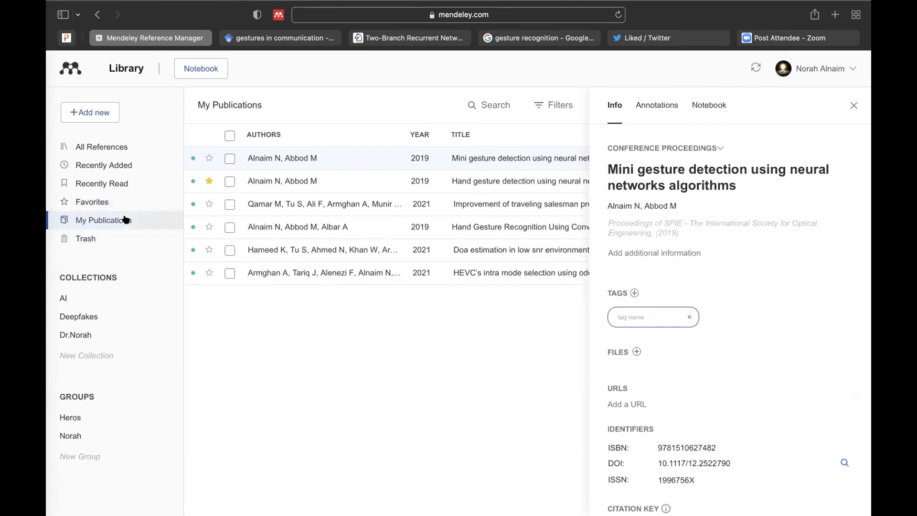
{"action": "left_click", "coordinate": [673, 105]}
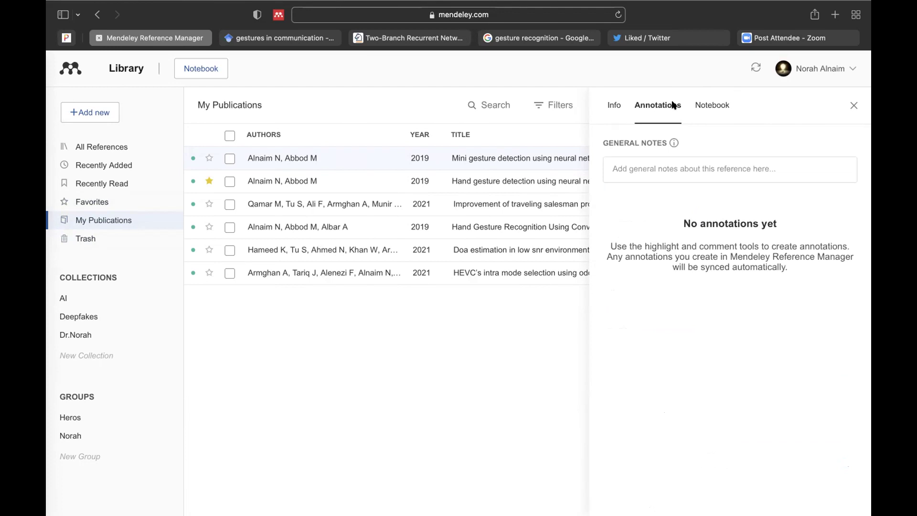
Step: Write the general note 'This article should be added soon' and close the paper's details panel
{"action": "left_click", "coordinate": [655, 172]}
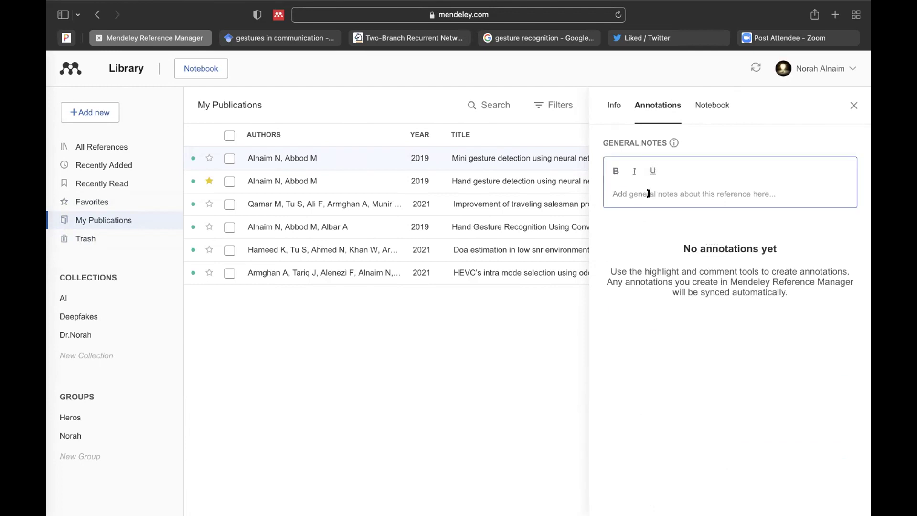
{"action": "type", "text": "This article"}
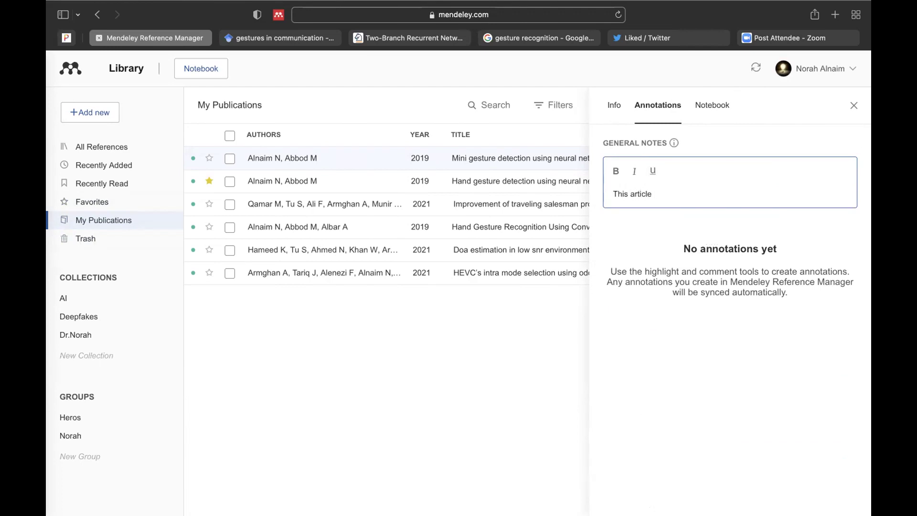
{"action": "type", "text": " should be added soon"}
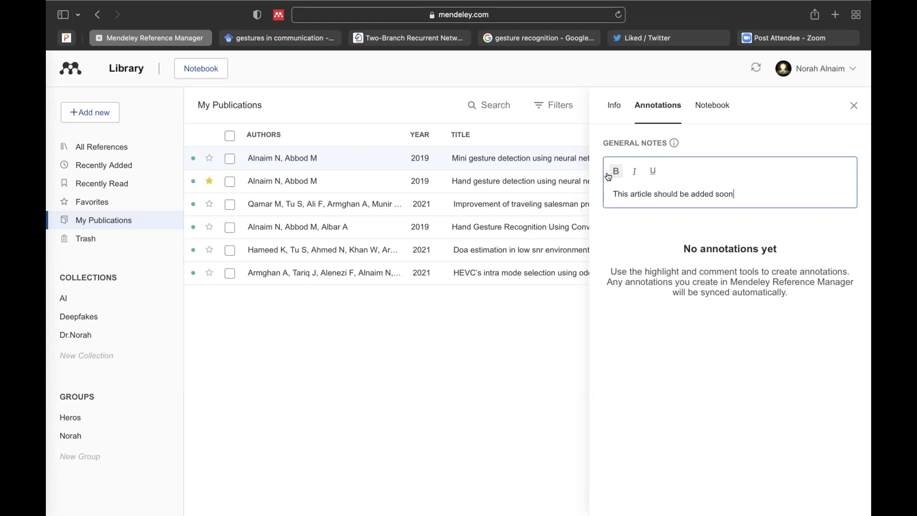
{"action": "triple_click", "coordinate": [662, 192]}
{"action": "mouse_move", "coordinate": [440, 6]}
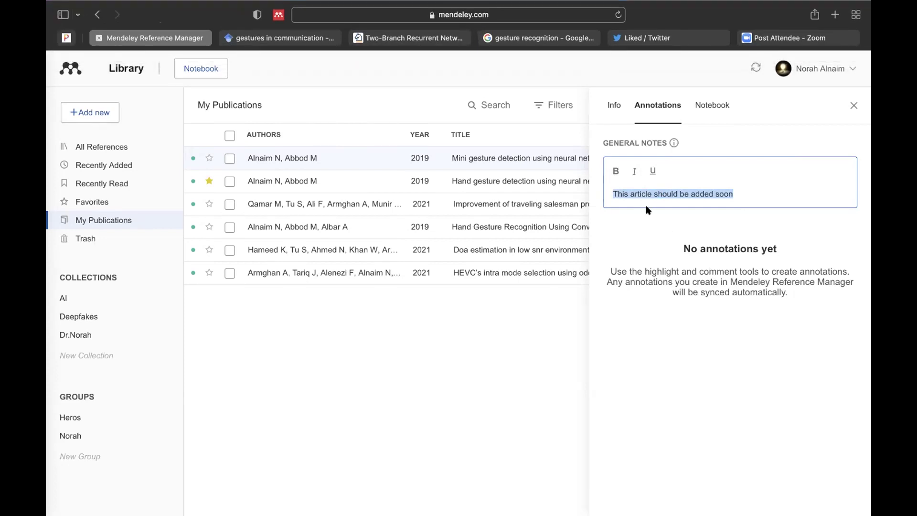
{"action": "left_click", "coordinate": [855, 104]}
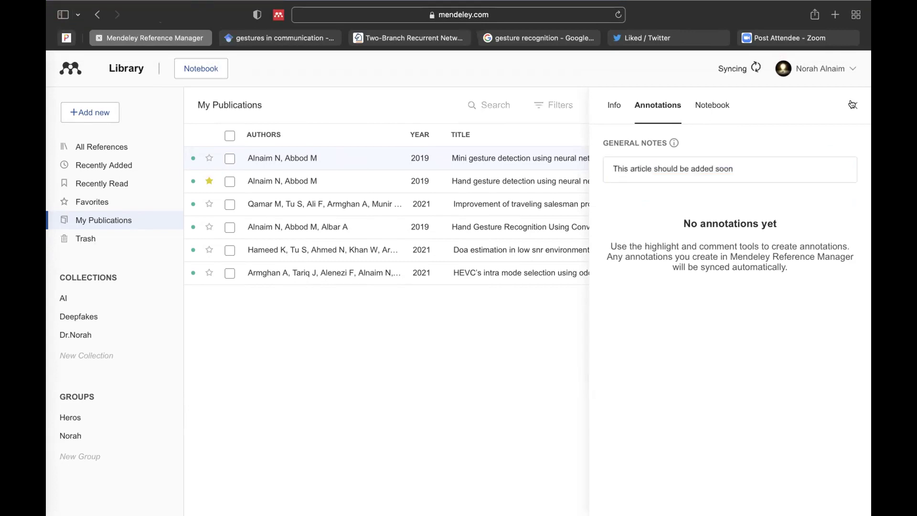
Step: From All References, start a file upload from the computer and browse to the Desktop's 32 articles folder
{"action": "left_click", "coordinate": [99, 145]}
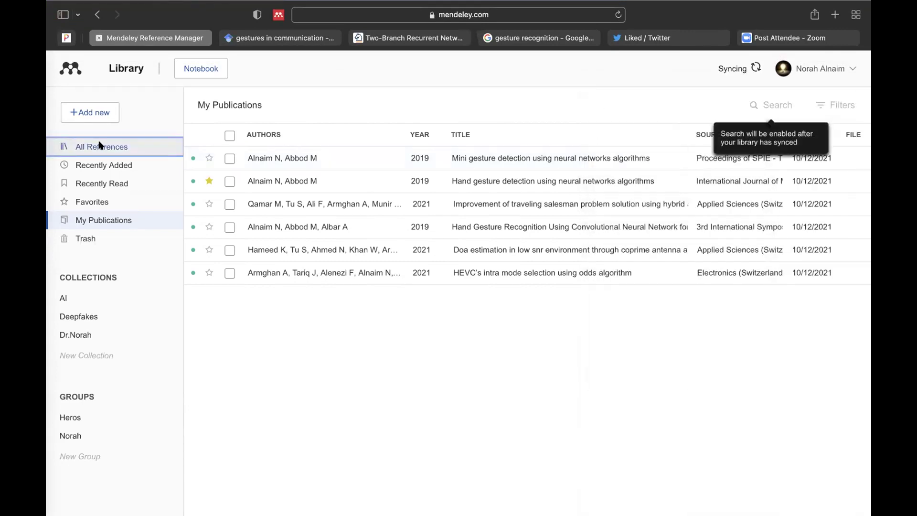
{"action": "left_click", "coordinate": [104, 111]}
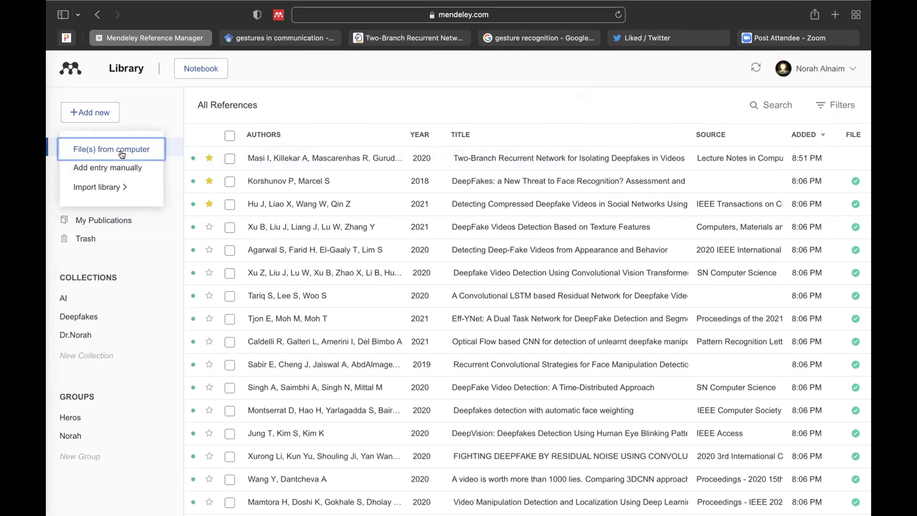
{"action": "left_click", "coordinate": [122, 154]}
{"action": "left_click", "coordinate": [266, 186]}
{"action": "scroll", "coordinate": [444, 277], "scroll_direction": "down", "scroll_amount": 3}
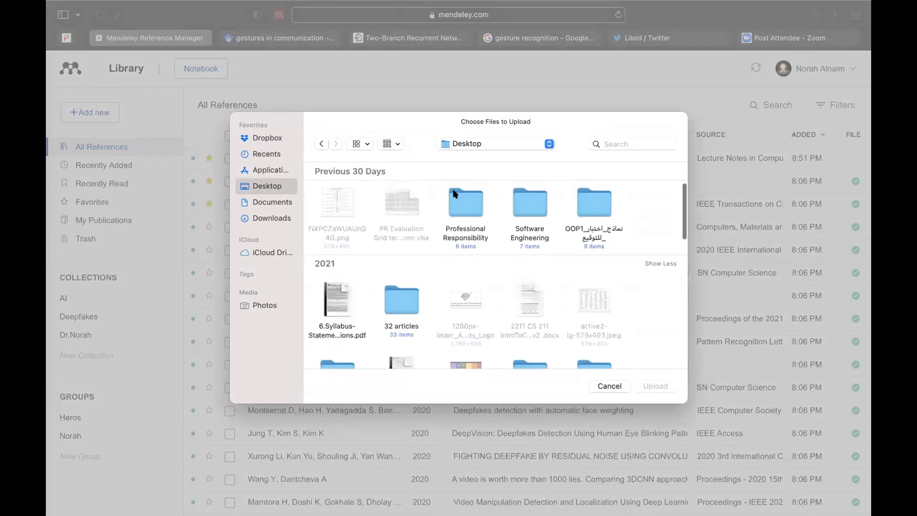
{"action": "double_click", "coordinate": [400, 304]}
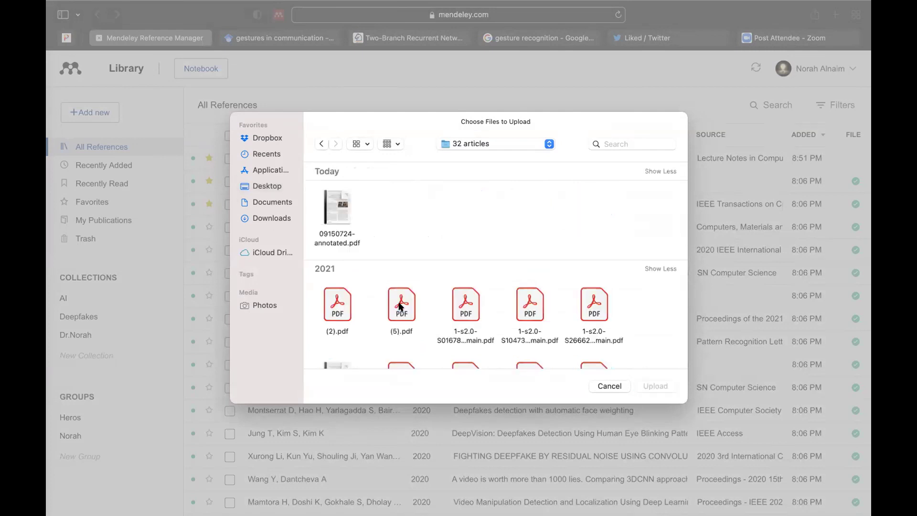
Step: Upload 3397482.3450726.pdf, adding the FakeBuster deepfakes detection paper to the library
{"action": "left_click", "coordinate": [336, 207]}
{"action": "mouse_move", "coordinate": [335, 207]}
{"action": "left_mouse_down"}
{"action": "mouse_move", "coordinate": [306, 466]}
{"action": "mouse_move", "coordinate": [315, 190]}
{"action": "mouse_move", "coordinate": [772, 173]}
{"action": "mouse_move", "coordinate": [714, 219]}
{"action": "mouse_move", "coordinate": [743, 224]}
{"action": "left_mouse_up"}
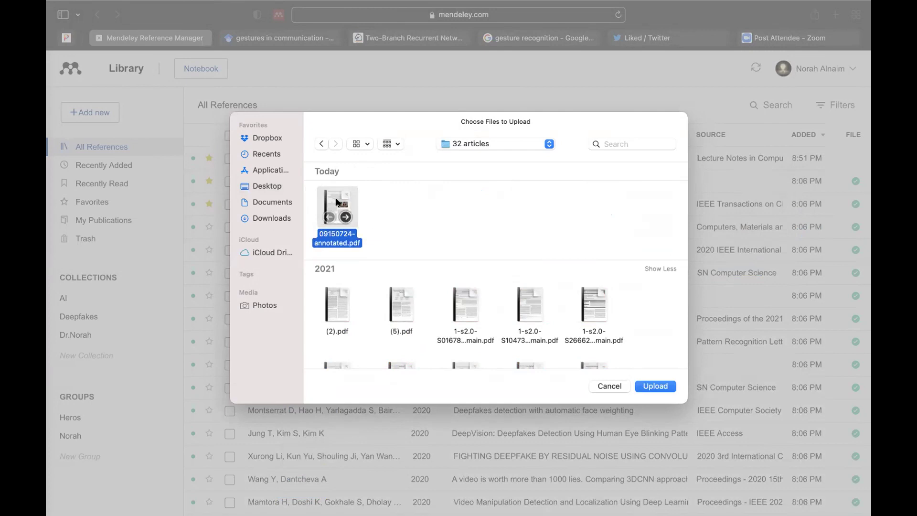
{"action": "scroll", "coordinate": [368, 275], "scroll_direction": "down", "scroll_amount": 5}
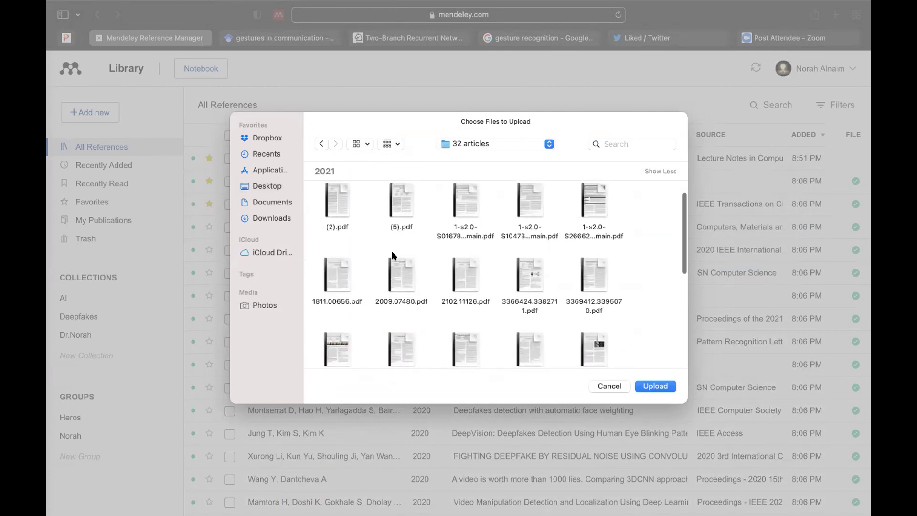
{"action": "scroll", "coordinate": [401, 277], "scroll_direction": "down", "scroll_amount": 3}
{"action": "left_click", "coordinate": [408, 287]}
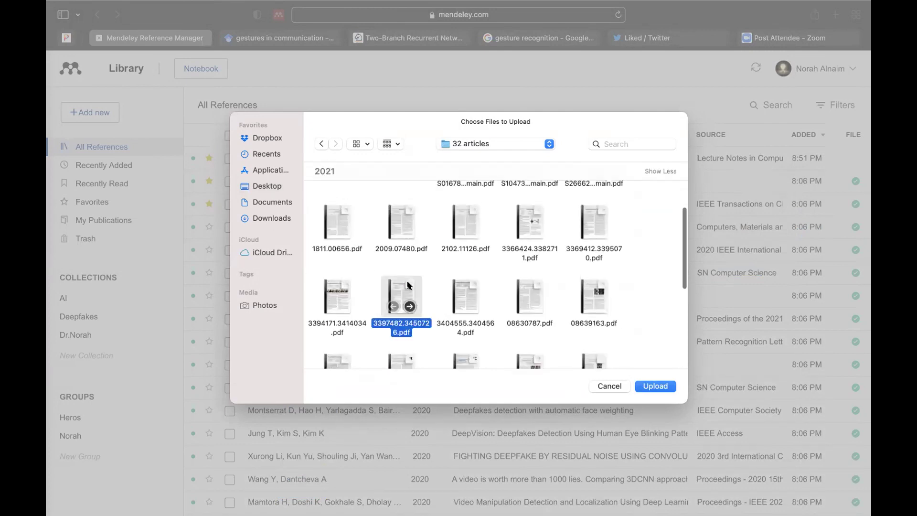
{"action": "left_click", "coordinate": [652, 387]}
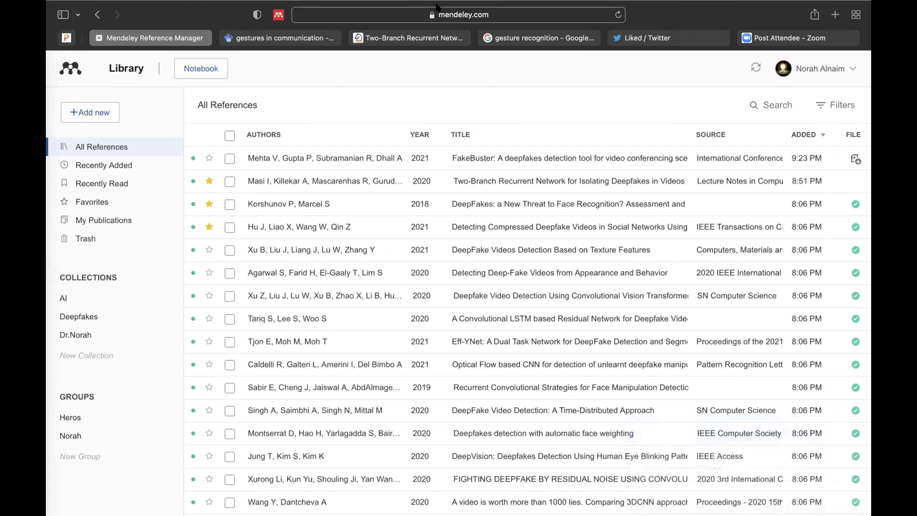
Step: Look at the import library formats, dismiss them, then open the Add entry manually form
{"action": "left_click", "coordinate": [113, 110]}
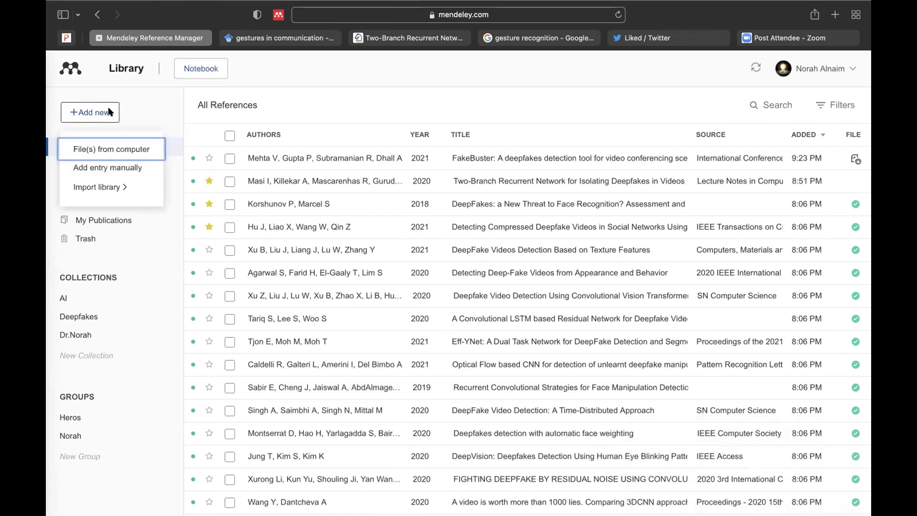
{"action": "left_click", "coordinate": [123, 186]}
{"action": "mouse_move", "coordinate": [127, 188]}
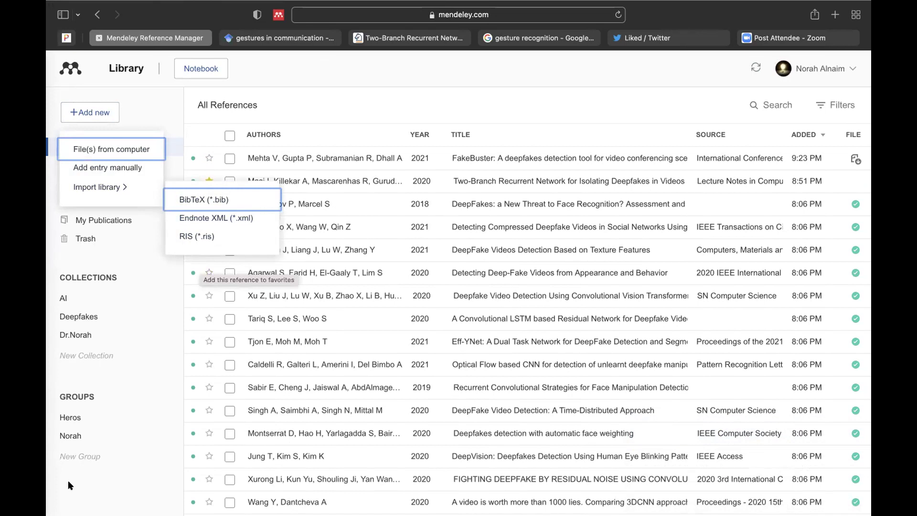
{"action": "left_click", "coordinate": [124, 485]}
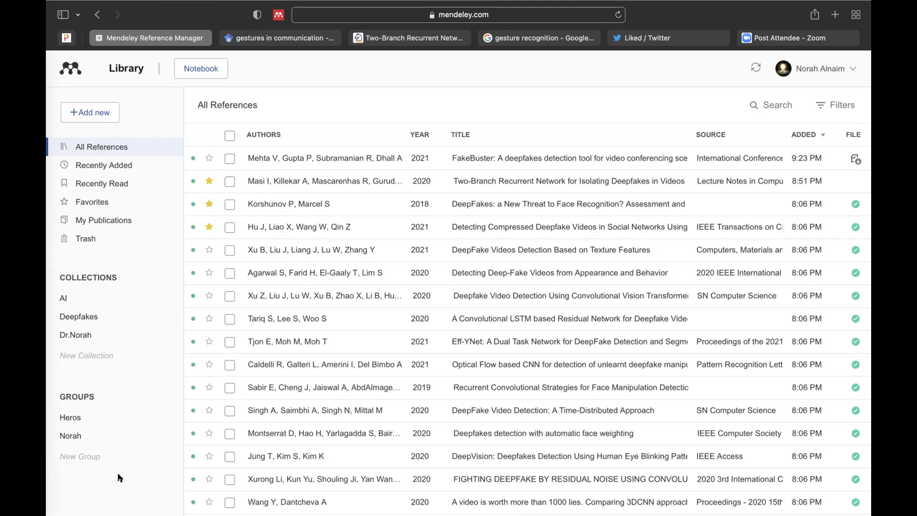
{"action": "left_click", "coordinate": [111, 111]}
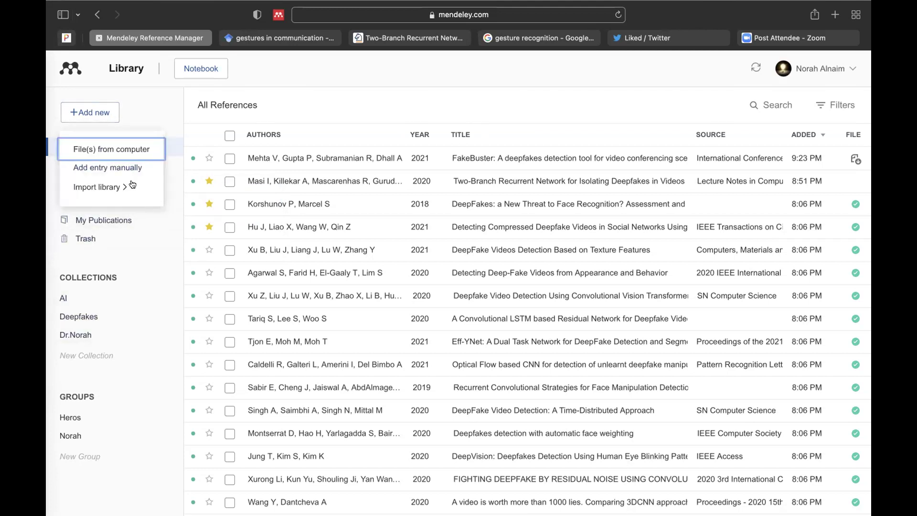
{"action": "left_click", "coordinate": [122, 167]}
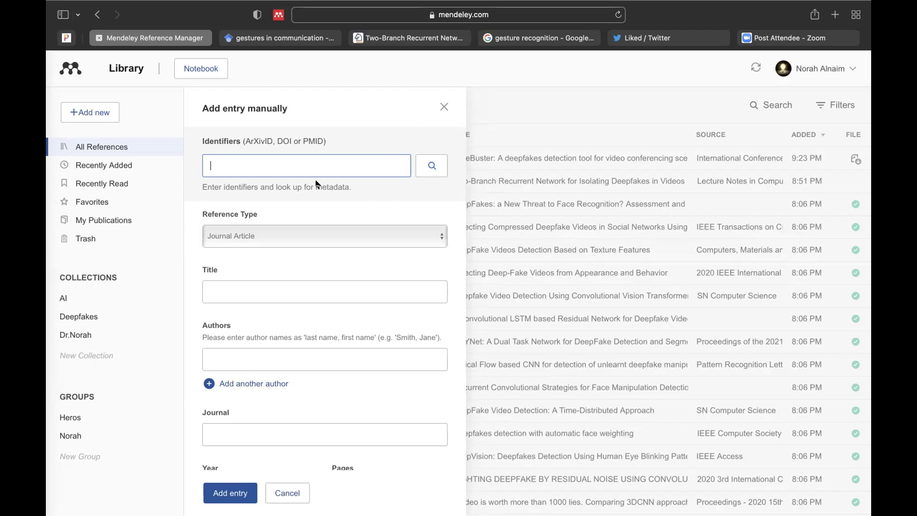
Step: Look over the reference types, Title and Authors fields, then cancel the manual entry unsaved
{"action": "left_click", "coordinate": [328, 237]}
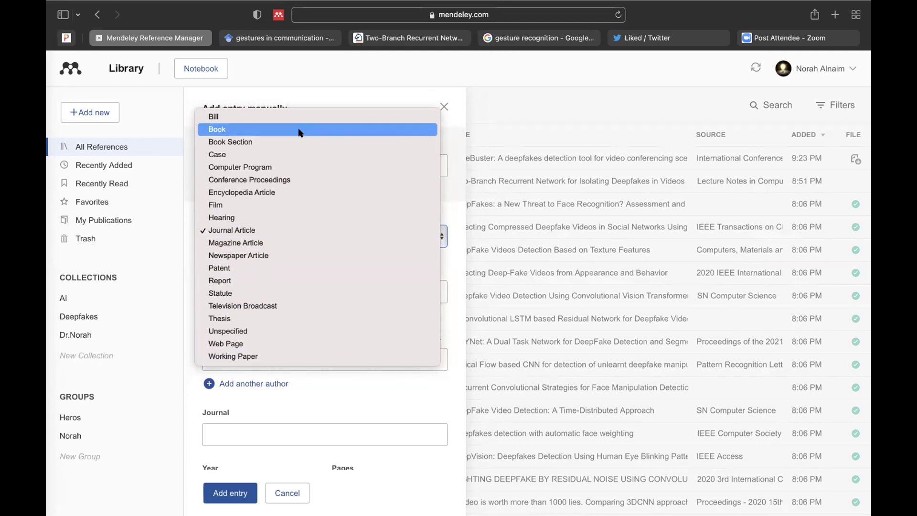
{"action": "left_click", "coordinate": [321, 394]}
{"action": "left_click", "coordinate": [333, 297]}
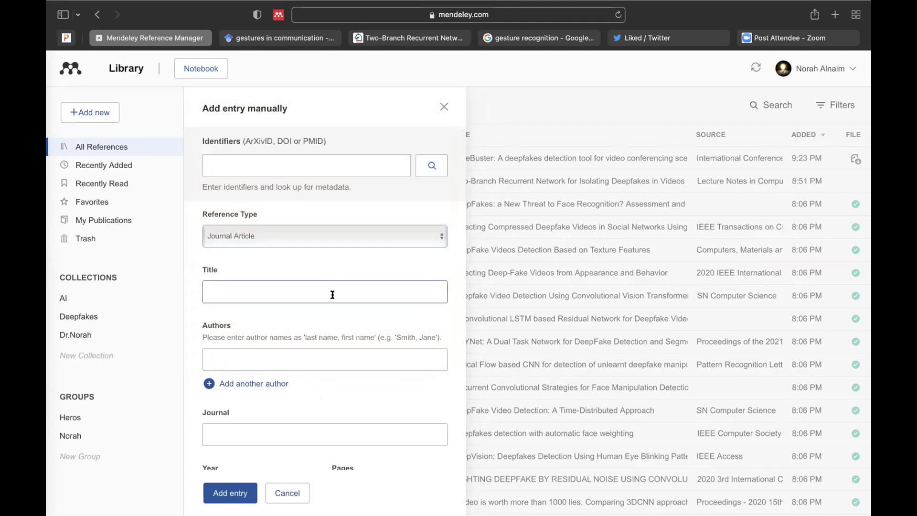
{"action": "left_click", "coordinate": [308, 367]}
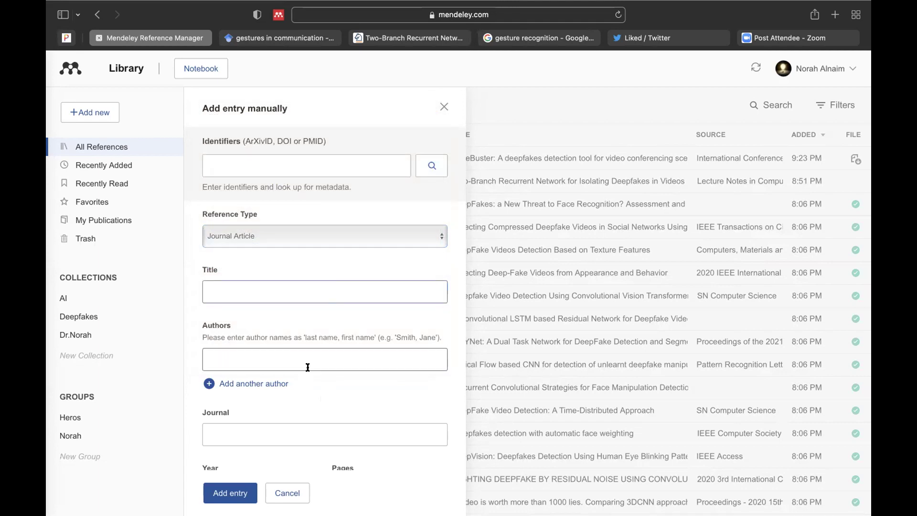
{"action": "scroll", "coordinate": [308, 359], "scroll_direction": "down", "scroll_amount": 5}
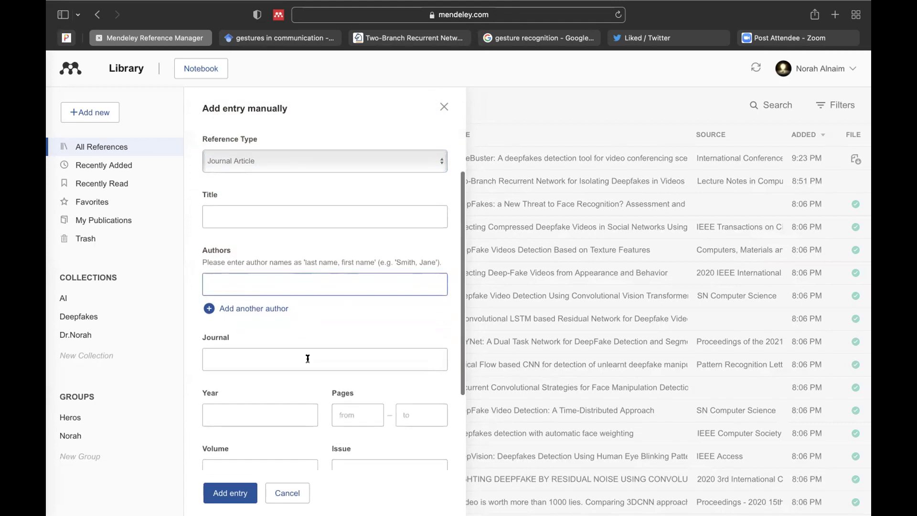
{"action": "scroll", "coordinate": [308, 361], "scroll_direction": "down", "scroll_amount": 4}
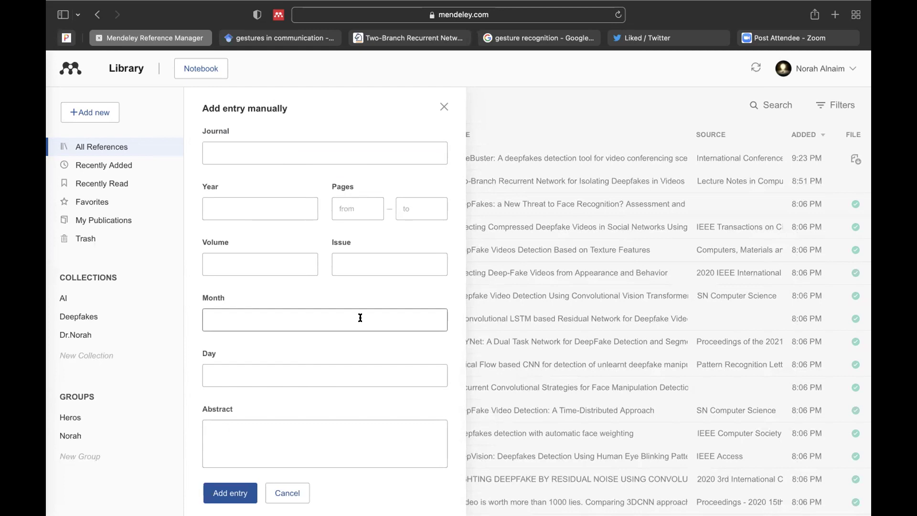
{"action": "scroll", "coordinate": [361, 316], "scroll_direction": "up", "scroll_amount": 3}
{"action": "scroll", "coordinate": [363, 313], "scroll_direction": "up", "scroll_amount": 5}
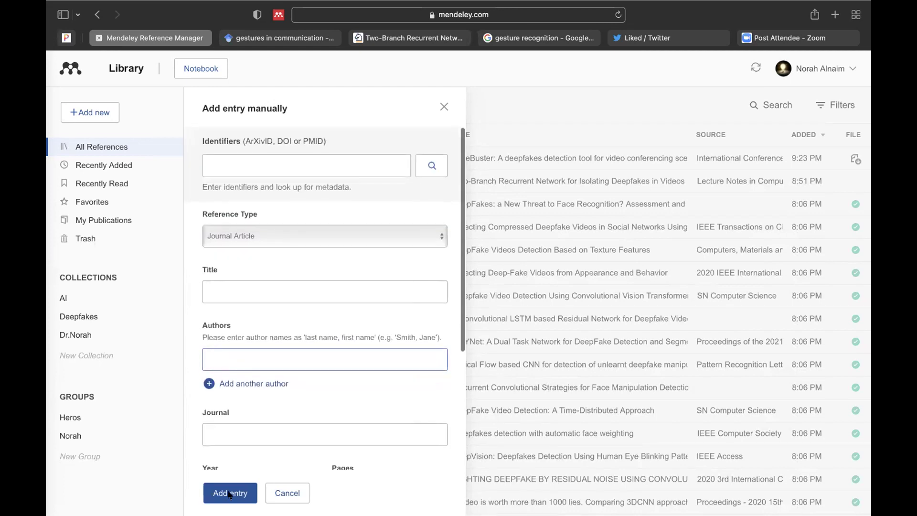
{"action": "left_click", "coordinate": [286, 493]}
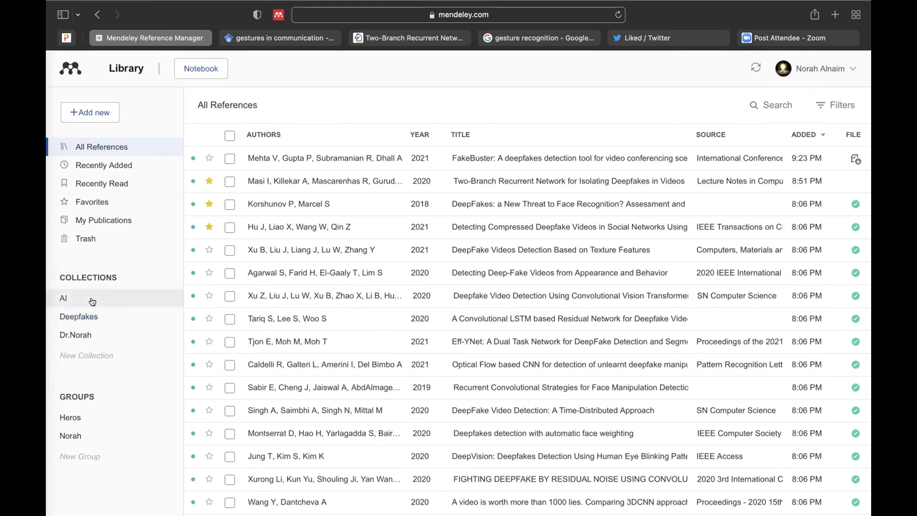
{"action": "left_click", "coordinate": [90, 299]}
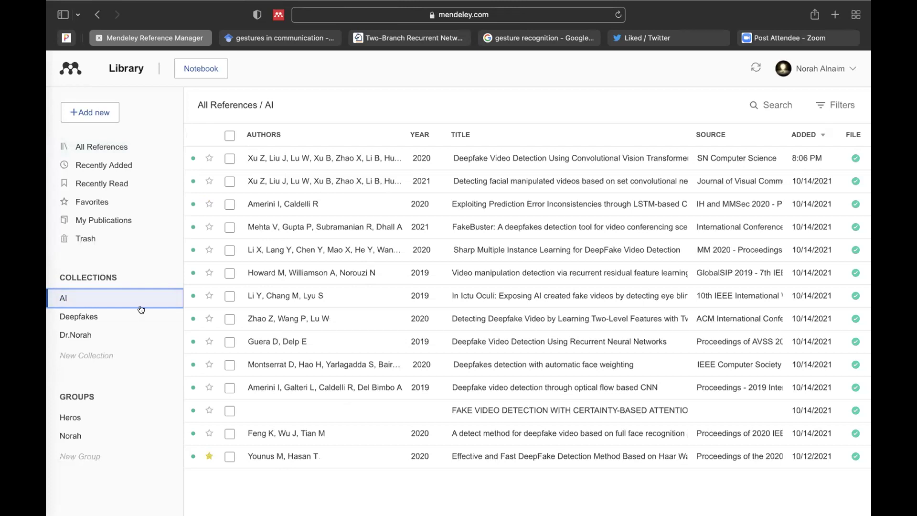
{"action": "left_click", "coordinate": [90, 316]}
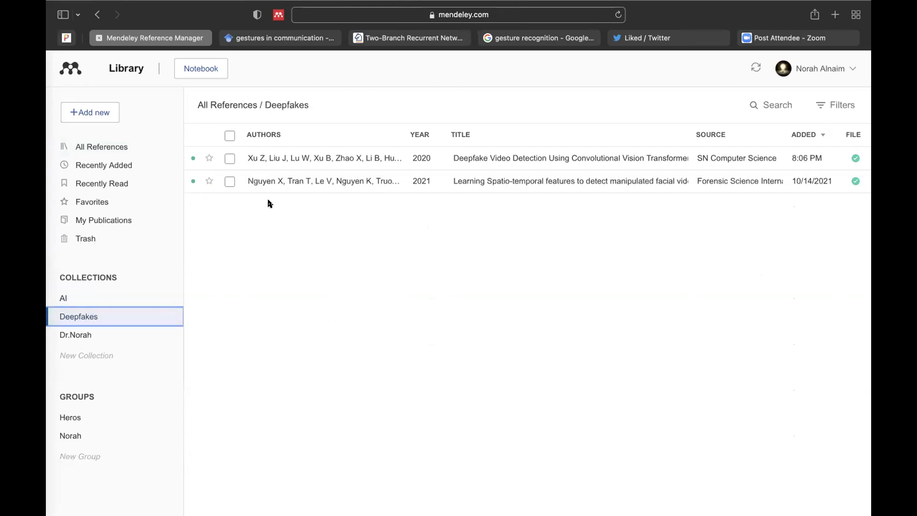
{"action": "left_click", "coordinate": [100, 300]}
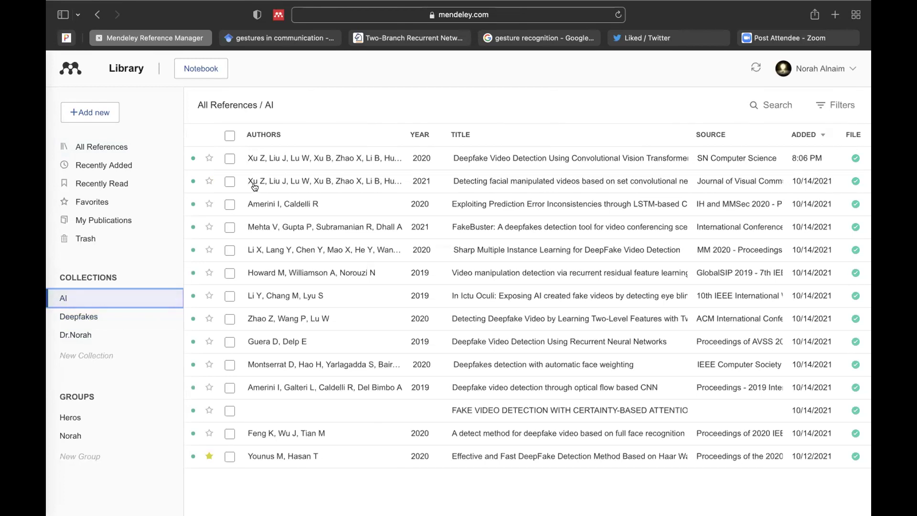
{"action": "left_click", "coordinate": [122, 145]}
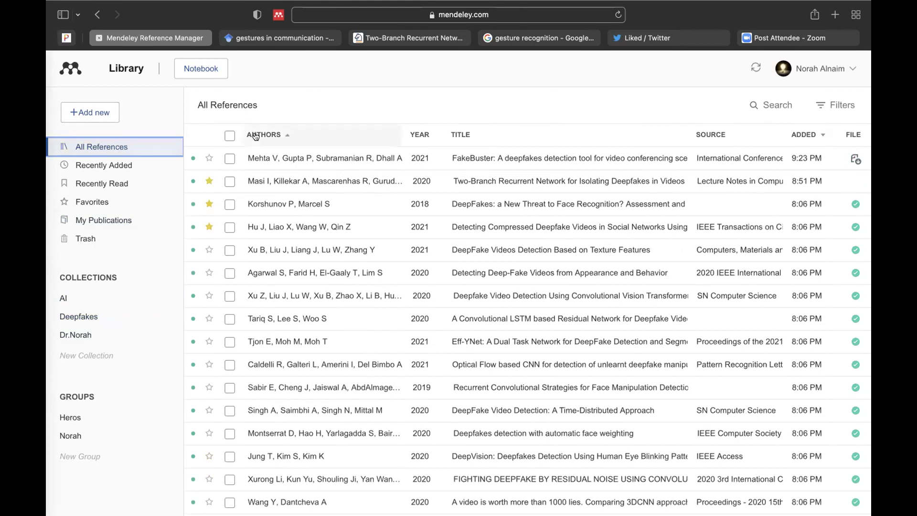
Step: Tick three deepfake papers, bring up their actions, and glance at the Heros group and Deepfakes collection
{"action": "left_click", "coordinate": [230, 158]}
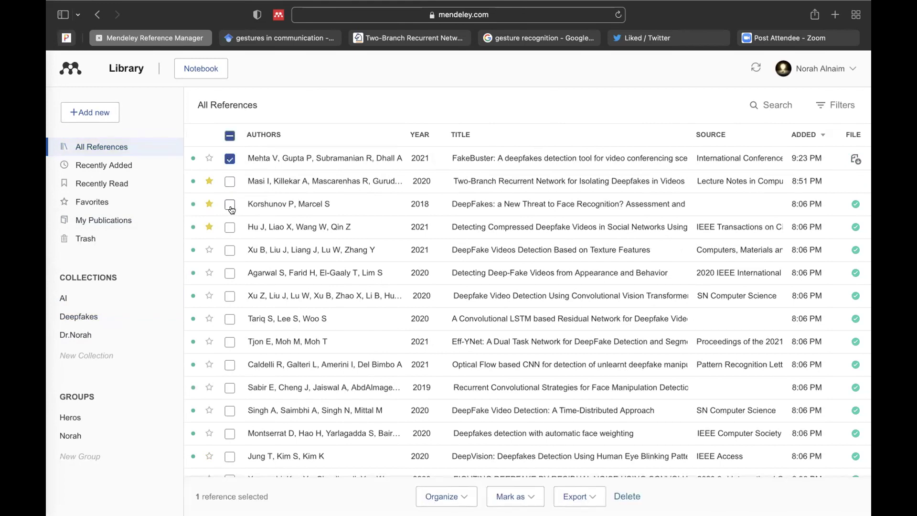
{"action": "left_click", "coordinate": [230, 273]}
{"action": "left_click", "coordinate": [230, 296]}
{"action": "right_click", "coordinate": [230, 297]}
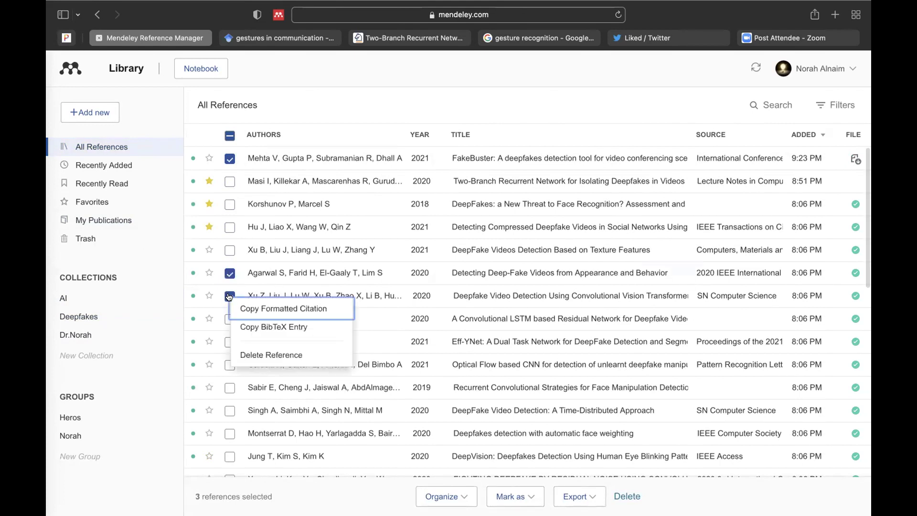
{"action": "left_click", "coordinate": [155, 421]}
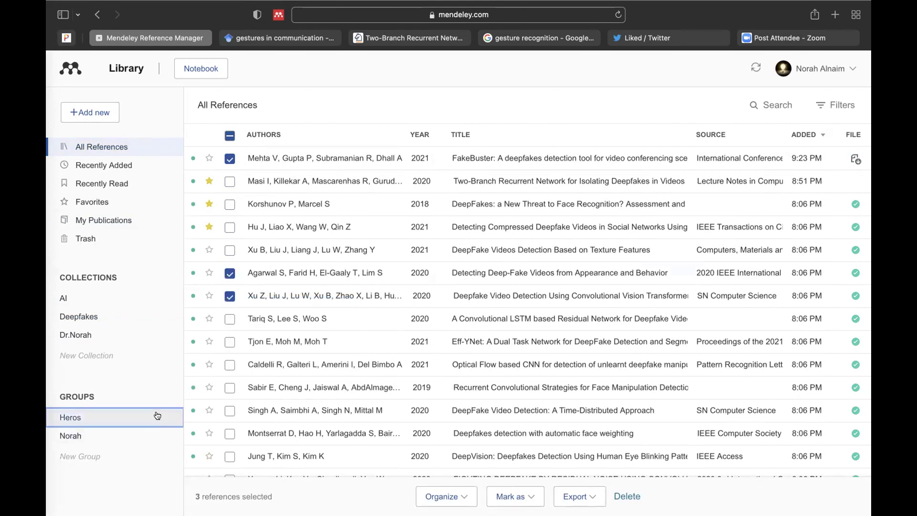
{"action": "left_click", "coordinate": [90, 318]}
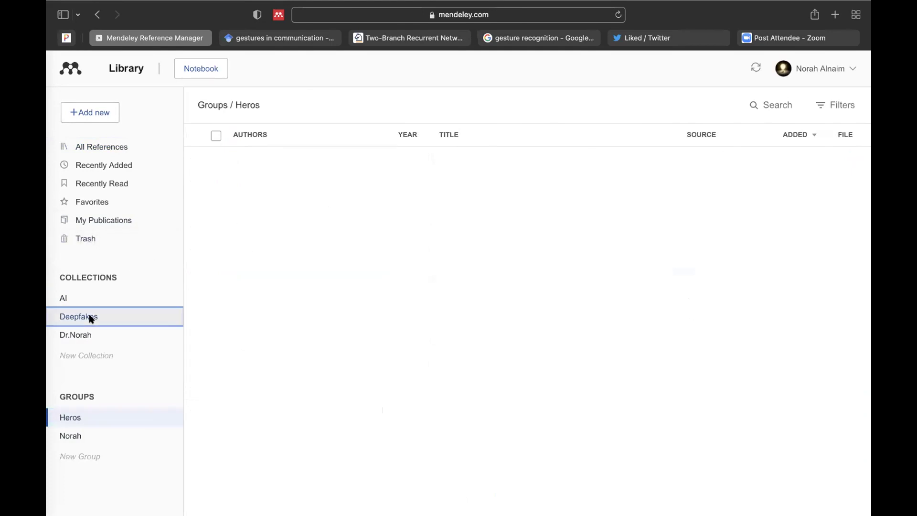
{"action": "left_click", "coordinate": [118, 144]}
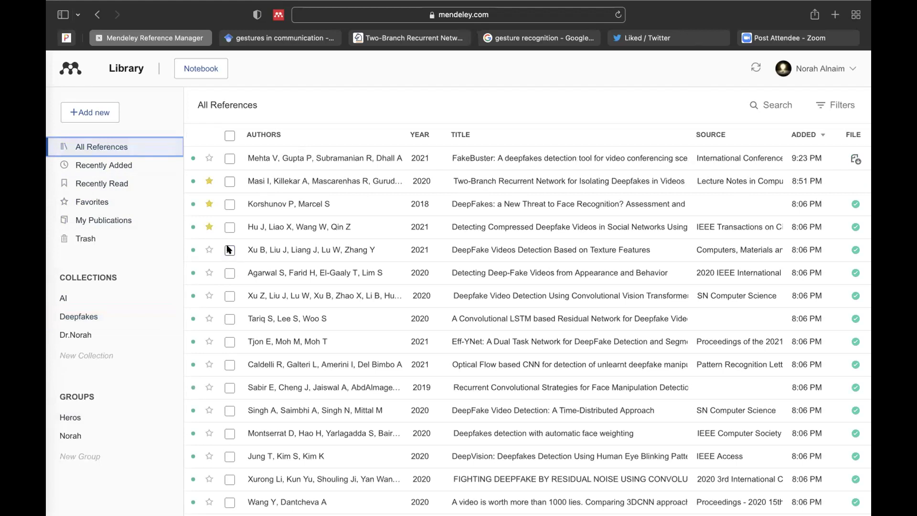
Step: Drag the texture features paper into Deepfakes, verify it, then select the time-distributed approach paper
{"action": "left_click", "coordinate": [229, 250]}
{"action": "left_click_drag", "start_coordinate": [254, 249], "coordinate": [96, 319]}
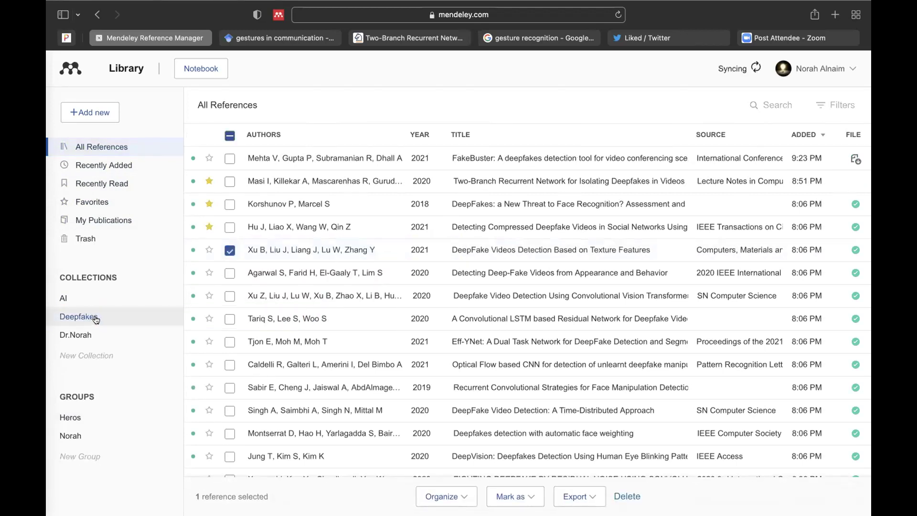
{"action": "left_click", "coordinate": [103, 316]}
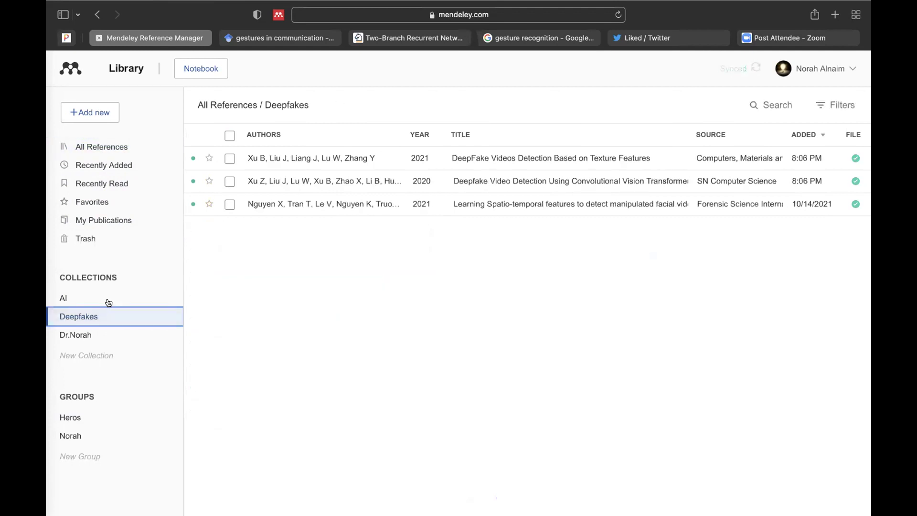
{"action": "left_click", "coordinate": [123, 150]}
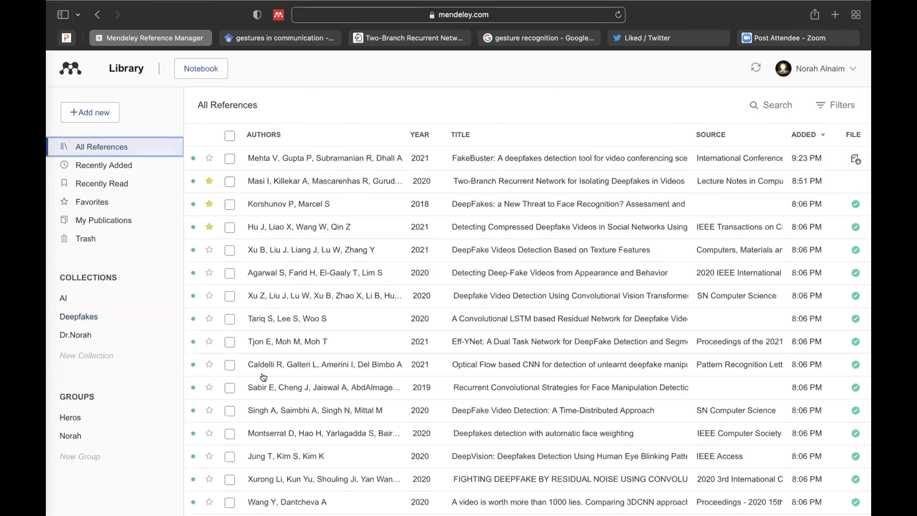
{"action": "left_click", "coordinate": [230, 411]}
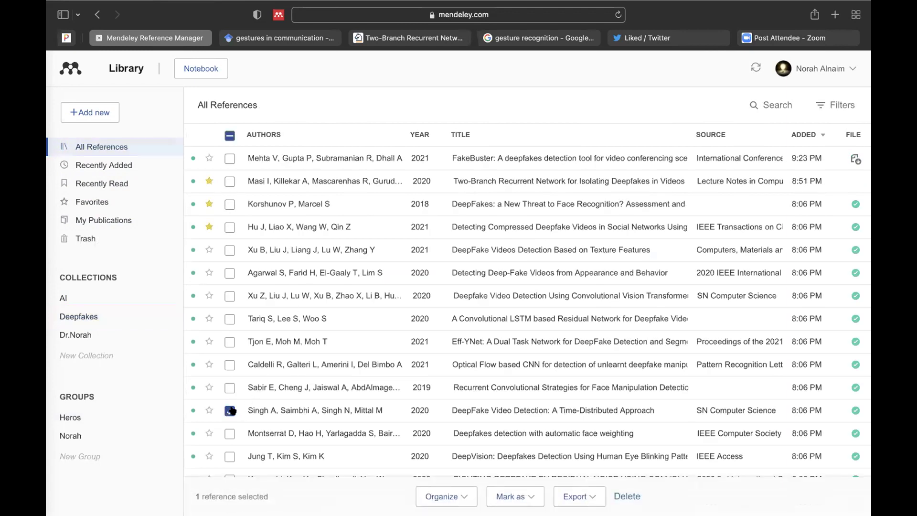
{"action": "left_click", "coordinate": [248, 412]}
Step: Drag the time-distributed approach paper into Deepfakes and open that collection, now listing four references
{"action": "left_click_drag", "start_coordinate": [266, 412], "coordinate": [96, 314]}
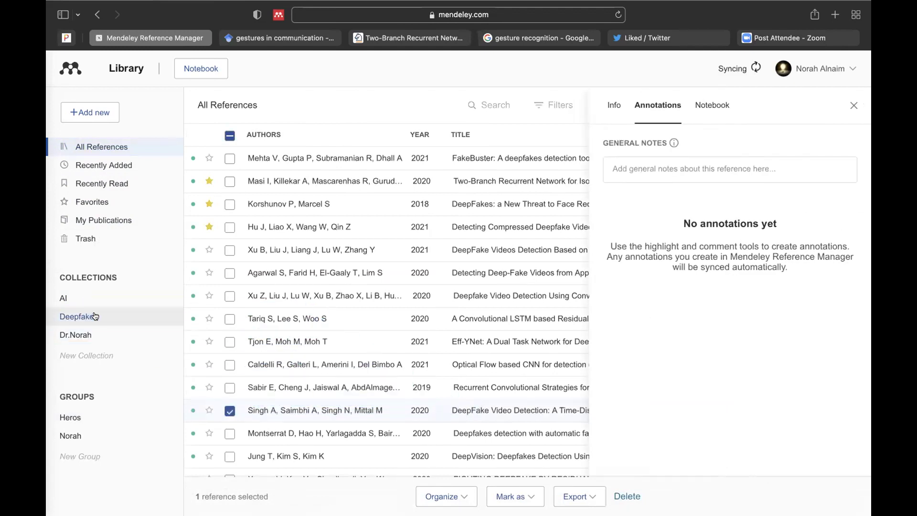
{"action": "left_click", "coordinate": [102, 316]}
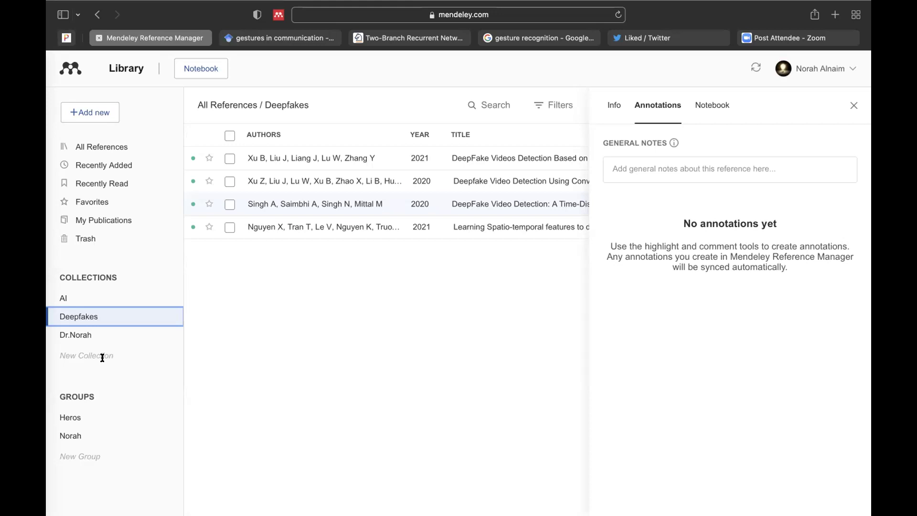
Step: Open the Heros group, briefly check the Norah group, then return to the empty Heros group
{"action": "left_click", "coordinate": [91, 420]}
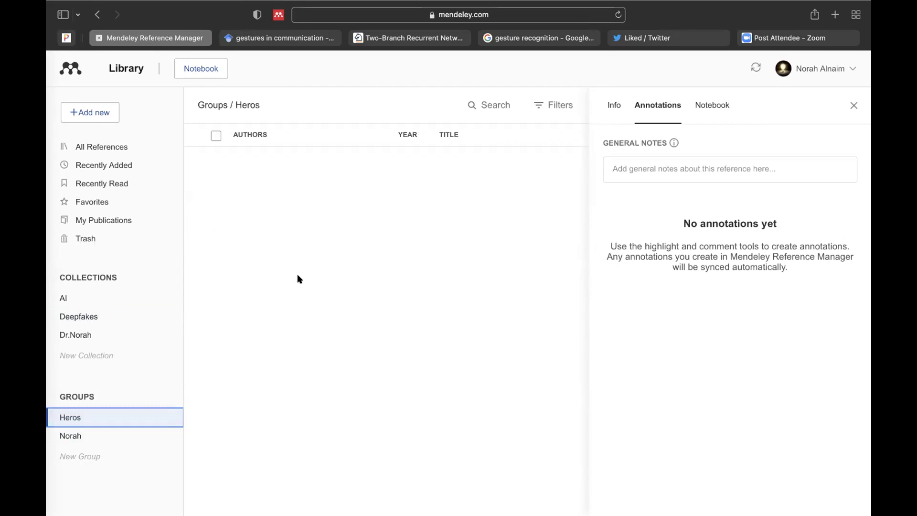
{"action": "left_click", "coordinate": [99, 435]}
{"action": "left_click", "coordinate": [97, 421]}
Step: Begin a new collection named 'Hand Gesture' but abandon the unfinished name
{"action": "left_click", "coordinate": [86, 355]}
{"action": "left_click", "coordinate": [87, 353]}
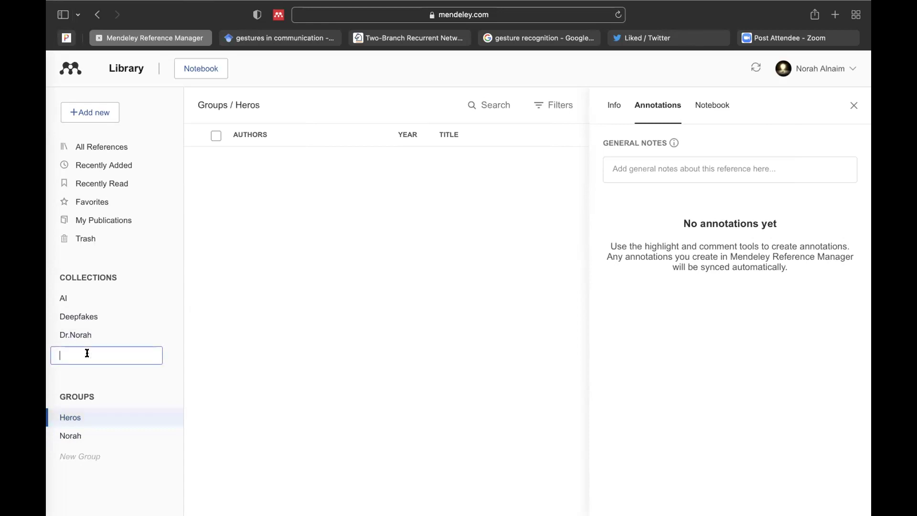
{"action": "left_click", "coordinate": [108, 381]}
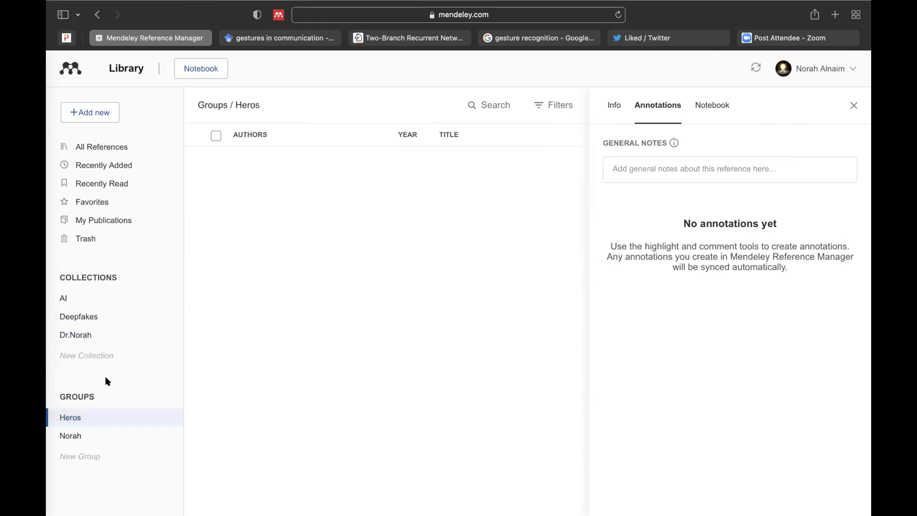
{"action": "left_click", "coordinate": [61, 356]}
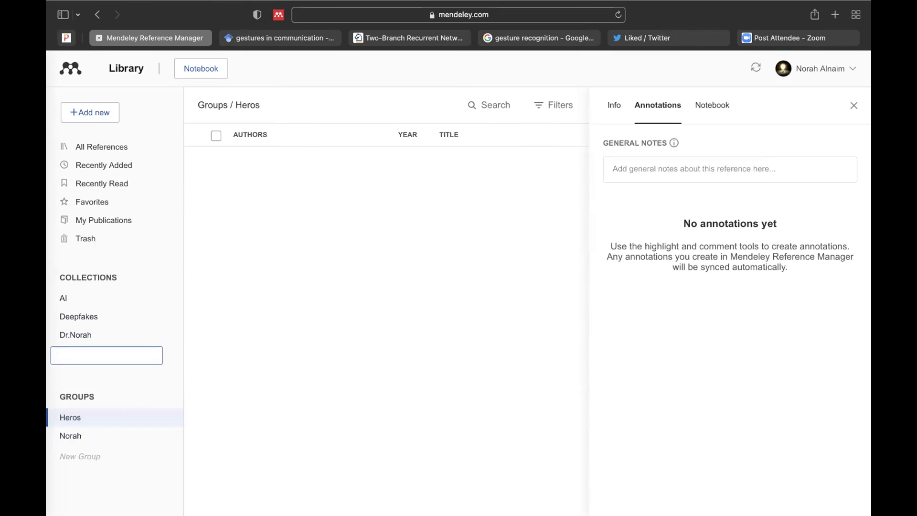
{"action": "type", "text": "Hand Gestuer"}
{"action": "key", "text": "BackSpace"}
{"action": "key", "text": "BackSpace"}
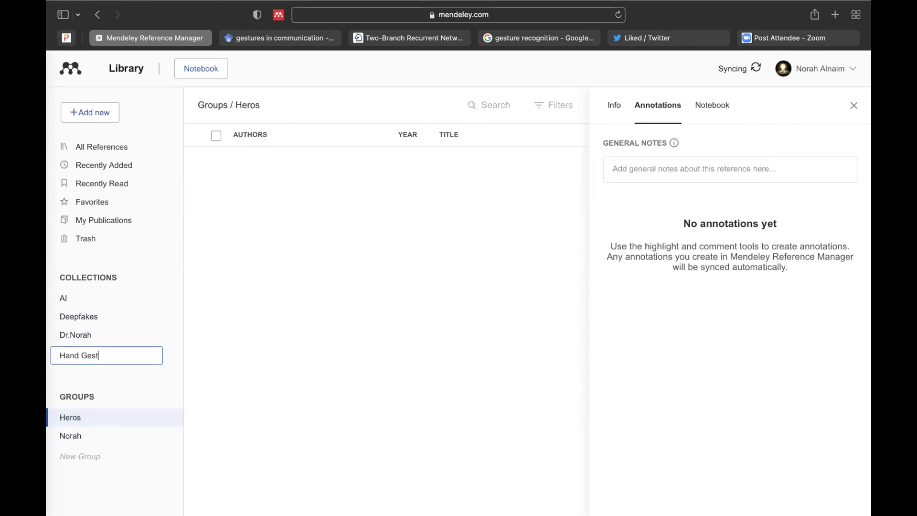
{"action": "type", "text": "re"}
{"action": "left_click", "coordinate": [83, 375]}
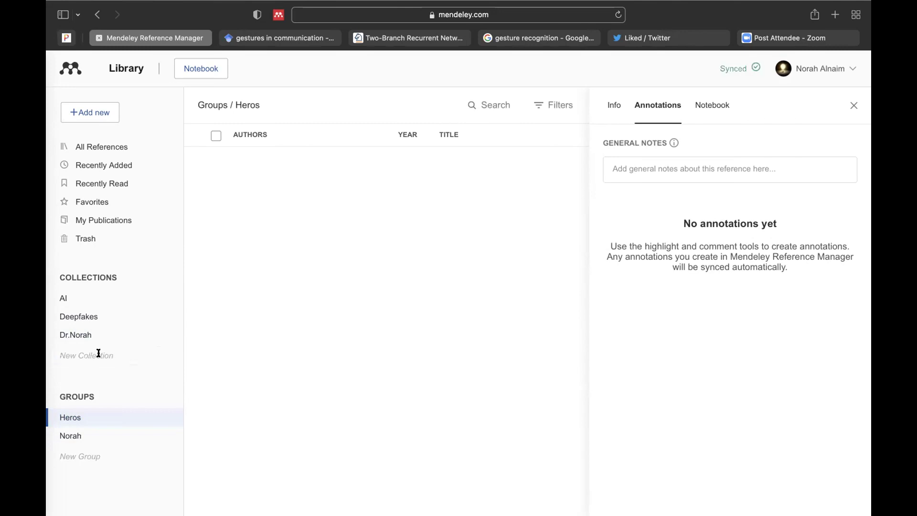
Step: Create a new collection named 'Hand gestures'
{"action": "left_click", "coordinate": [98, 354]}
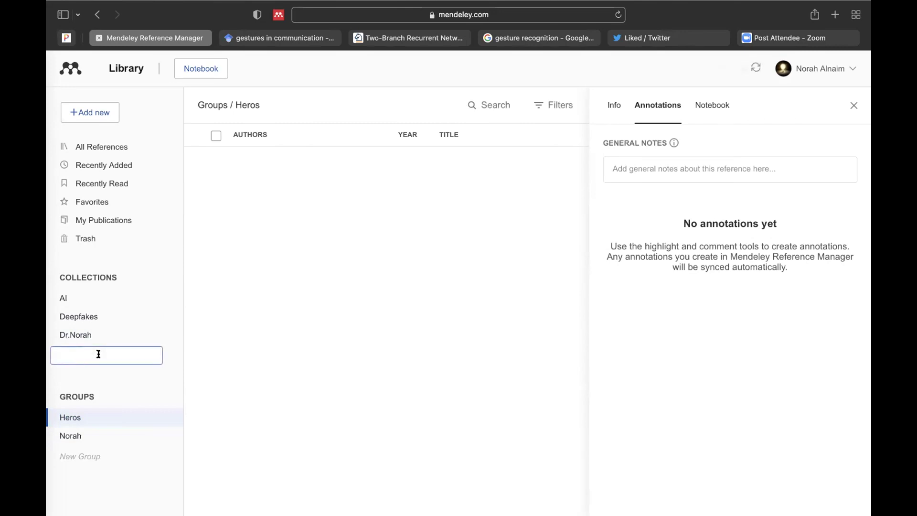
{"action": "type", "text": "Hand gestures"}
{"action": "key", "text": "Return"}
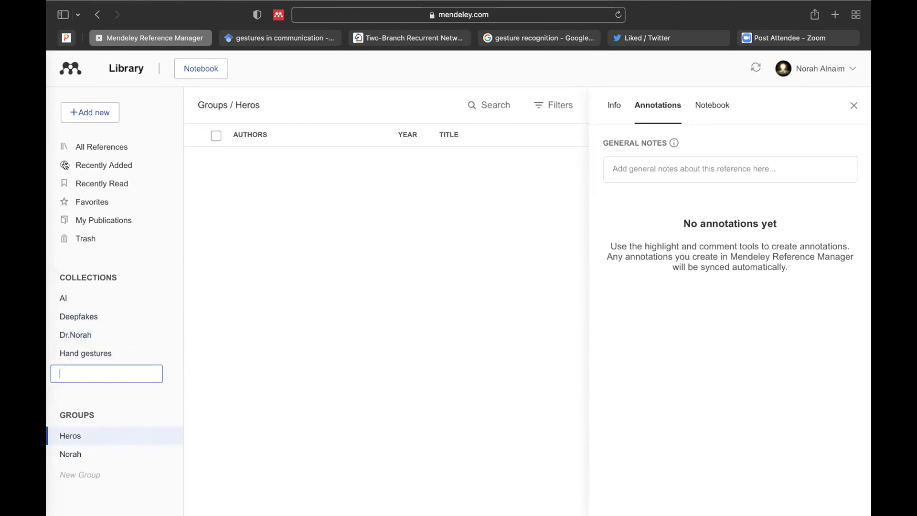
Step: Return to All References and begin naming a new group
{"action": "left_click", "coordinate": [112, 148]}
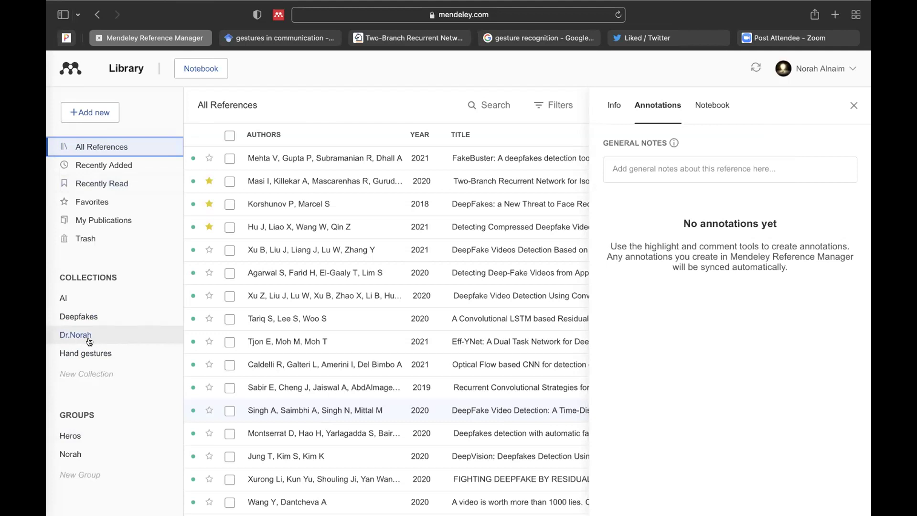
{"action": "left_click", "coordinate": [81, 474]}
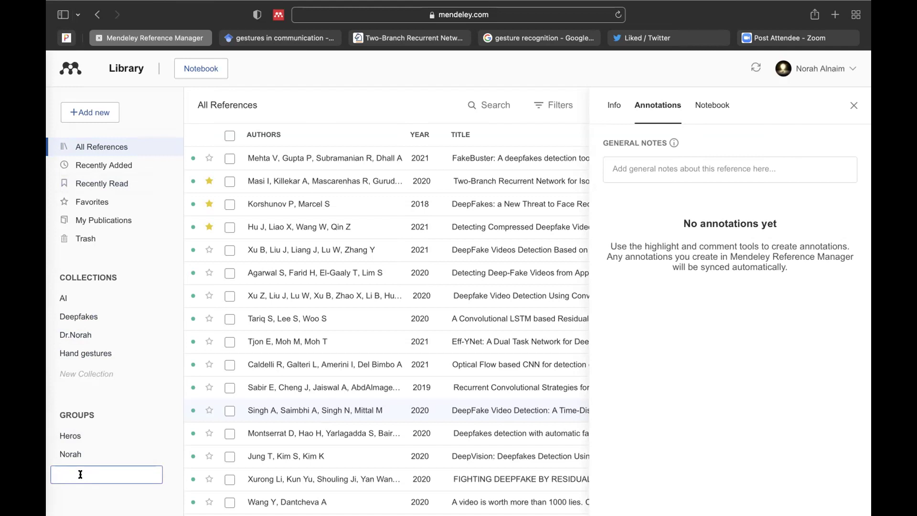
Step: Enter 'AI group' as the new group's name and confirm to create it
{"action": "type", "text": "A"}
{"action": "type", "text": "I G"}
{"action": "key", "text": "BackSpace"}
{"action": "type", "text": "group"}
{"action": "key", "text": "Return"}
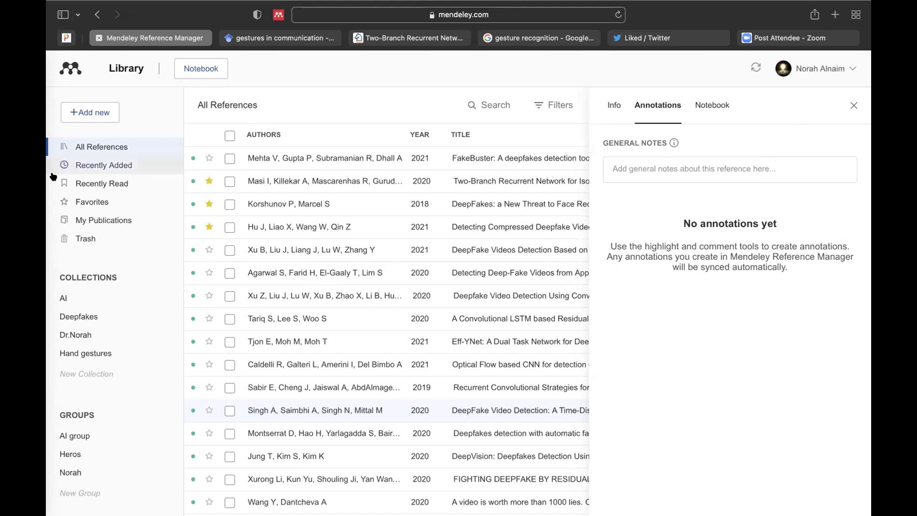
Step: Move away from Safari's Mendeley page so the macOS desktop with its files shows
{"action": "mouse_move", "coordinate": [53, 11]}
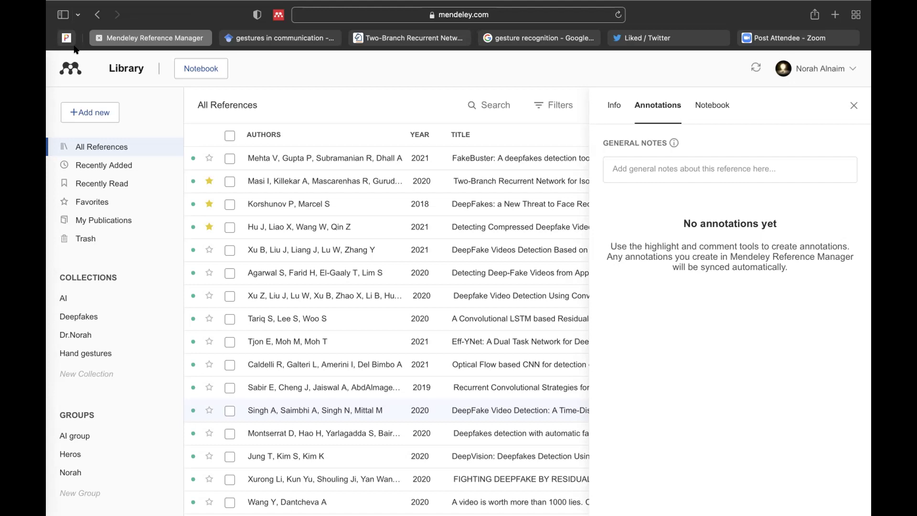
{"action": "mouse_move", "coordinate": [49, 2]}
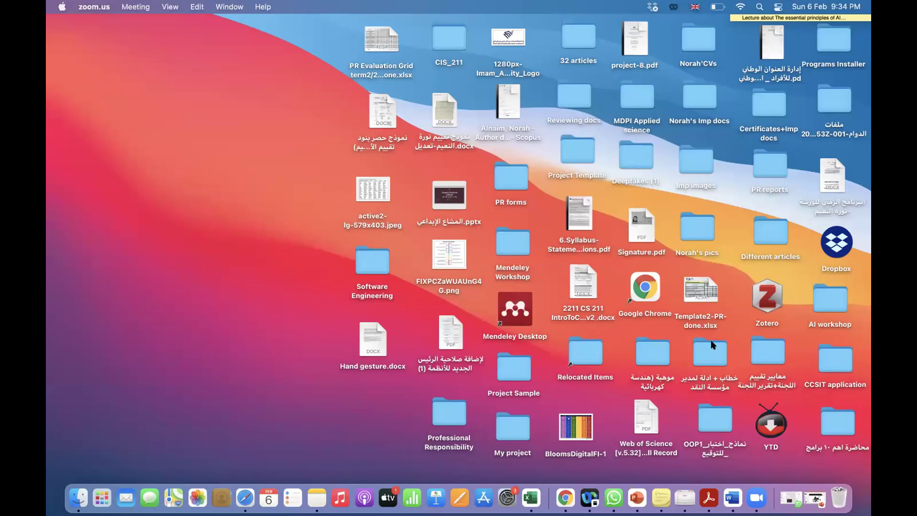
{"action": "left_click", "coordinate": [709, 499]}
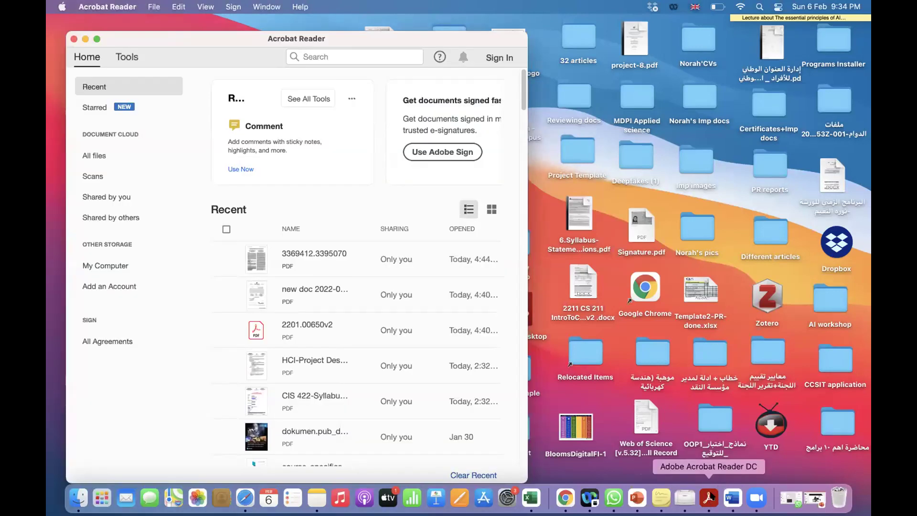
{"action": "left_click", "coordinate": [73, 39]}
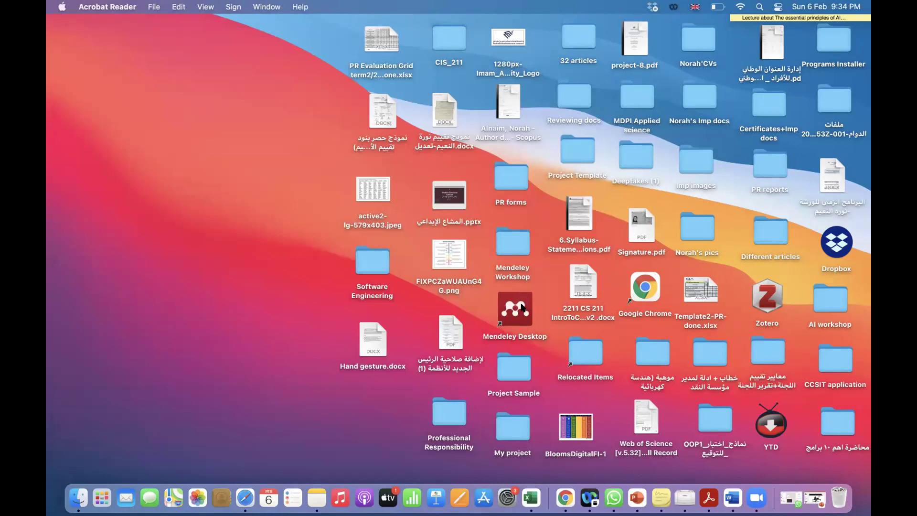
{"action": "double_click", "coordinate": [523, 308]}
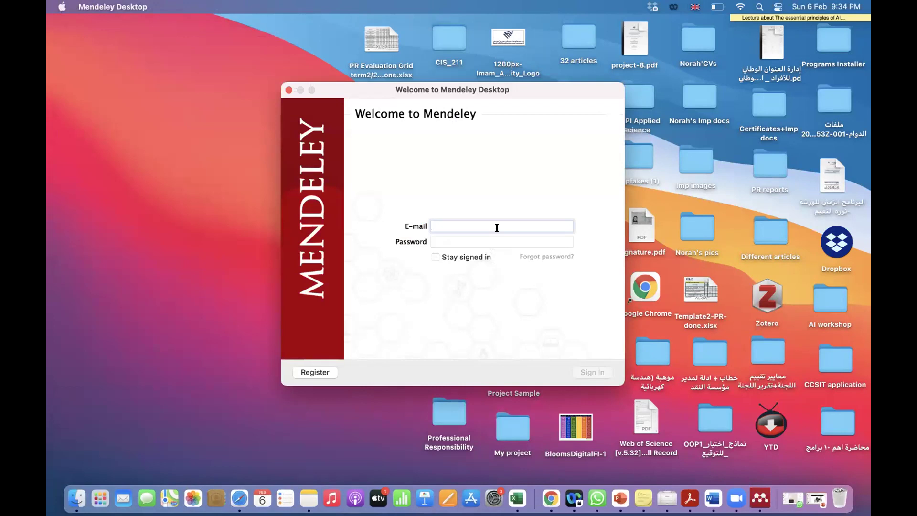
Step: Sign in to Mendeley Desktop with the account e-mail and password
{"action": "left_click", "coordinate": [501, 241]}
{"action": "type", "text": "********"}
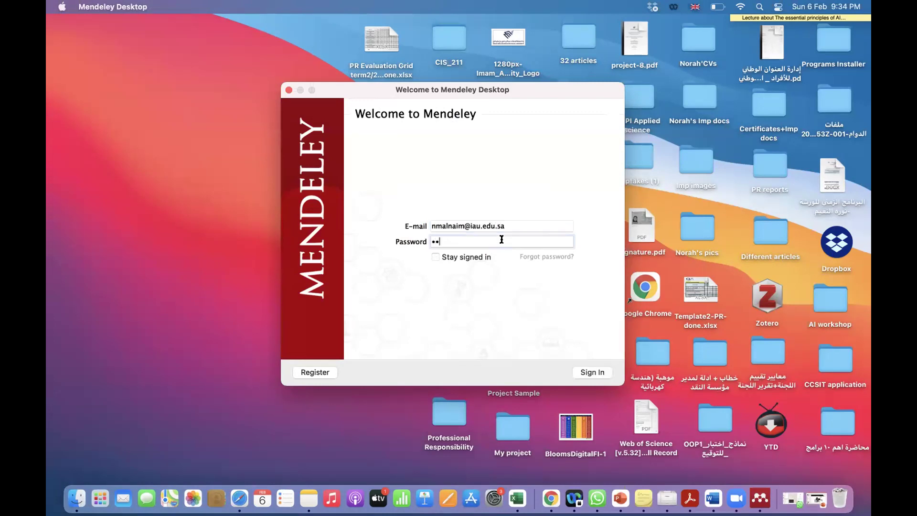
{"action": "key", "text": "Return"}
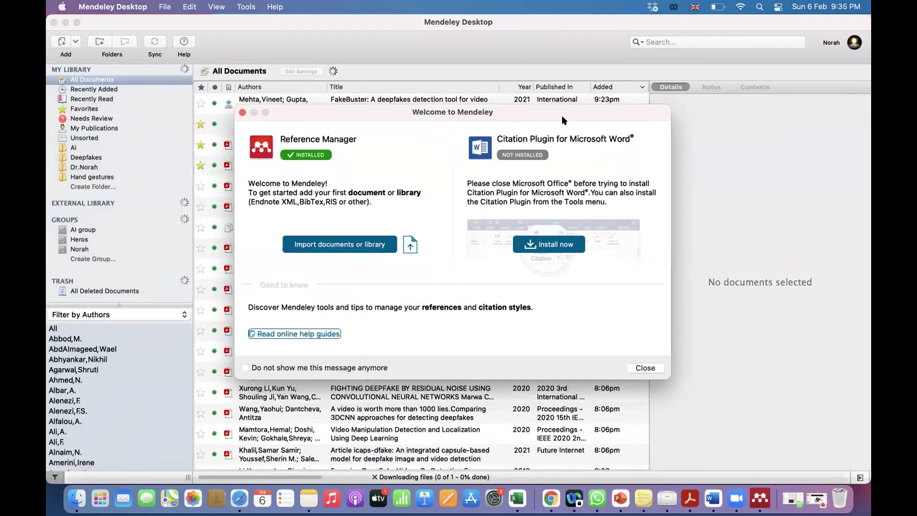
Step: Drag the Welcome to Mendeley dialog left to reveal more of the synced library
{"action": "left_click_drag", "start_coordinate": [557, 111], "coordinate": [465, 115]}
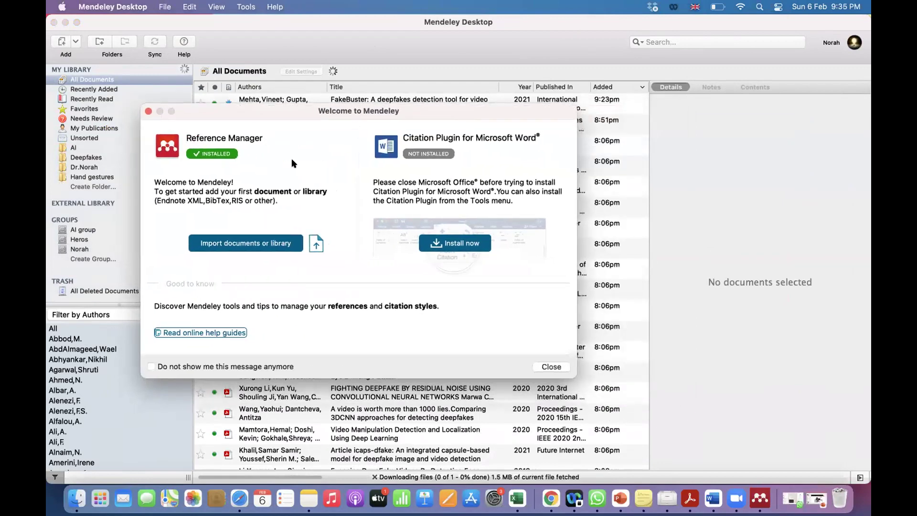